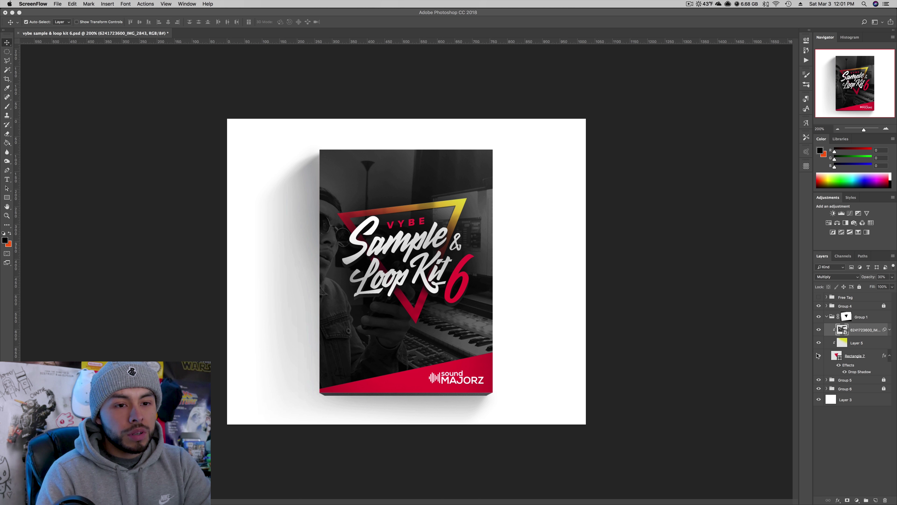
Hide the Rectangle 7 triangle and show it again to compare the cover without and with it.
left_click(825, 359)
left_click(819, 354)
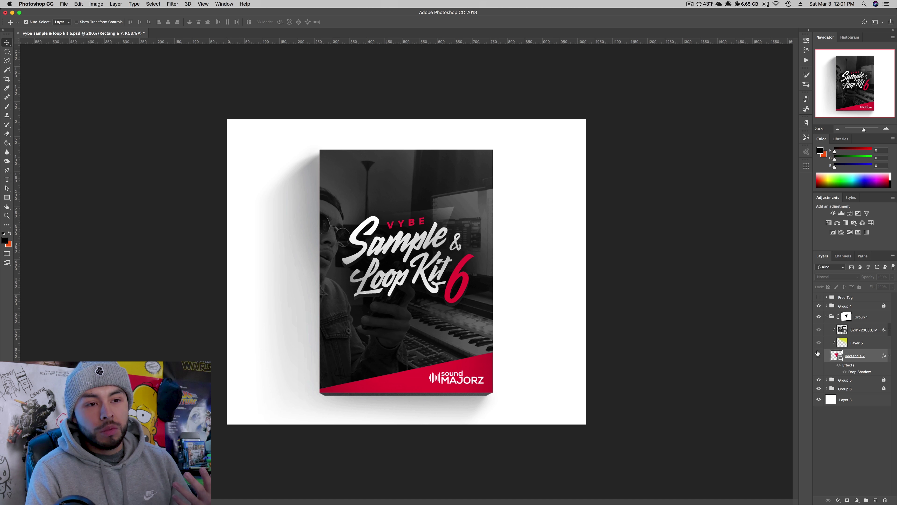
left_click(819, 356)
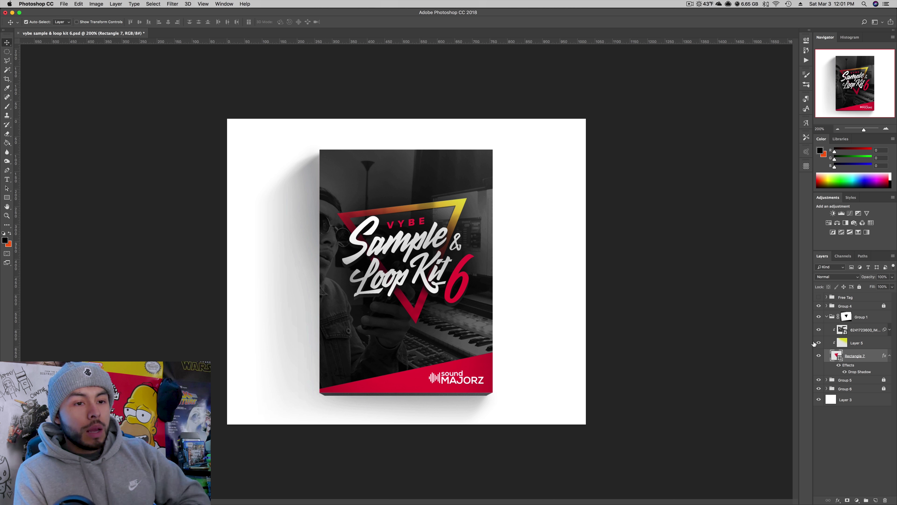
Hide the photo layer in Group 1 and release both it and Layer 5 from the clipping mask on Rectangle 7.
left_click(820, 330)
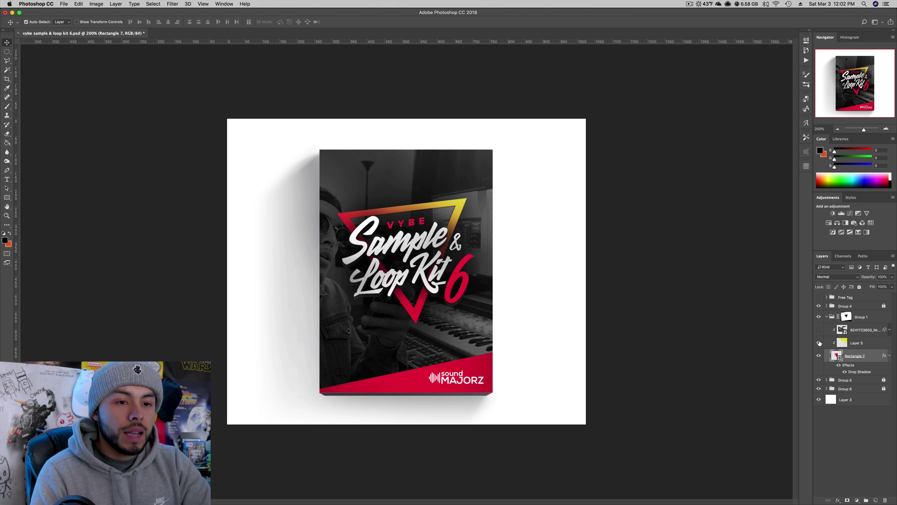
left_click(819, 343)
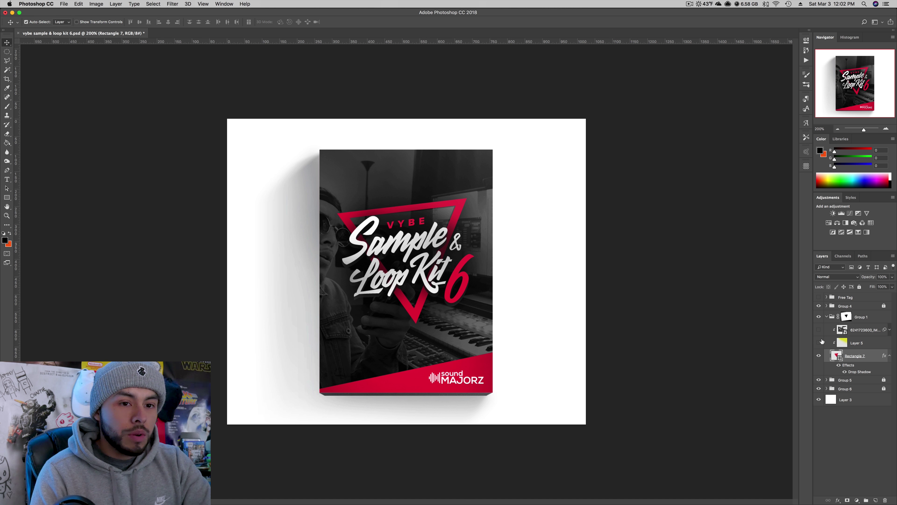
left_click(855, 345)
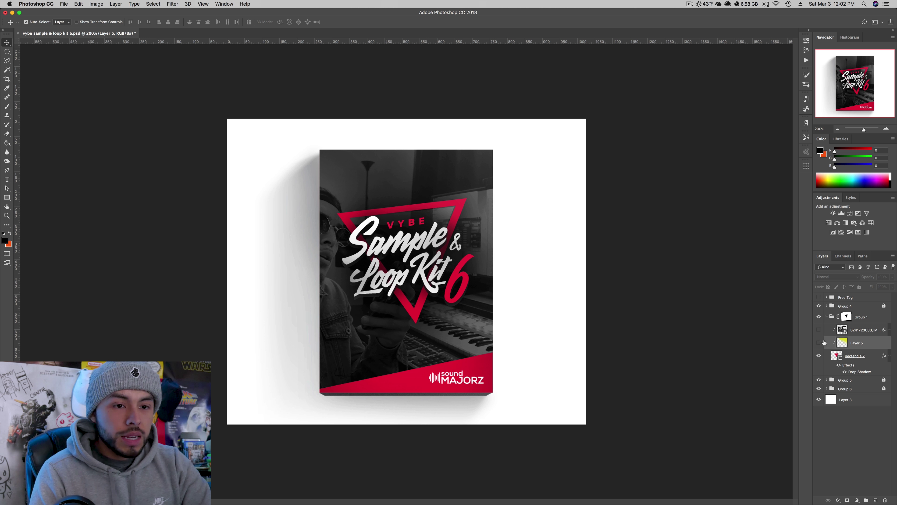
left_click(860, 333, "shift")
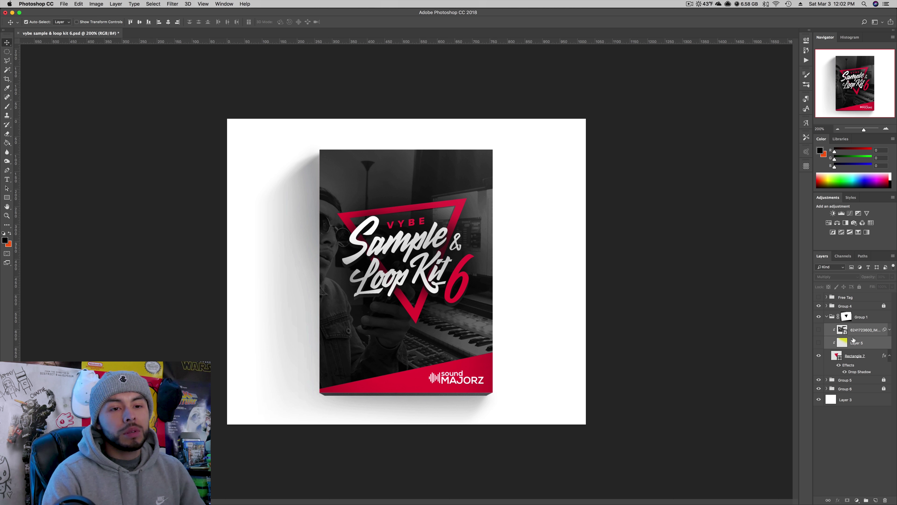
right_click(856, 338)
left_click(828, 346)
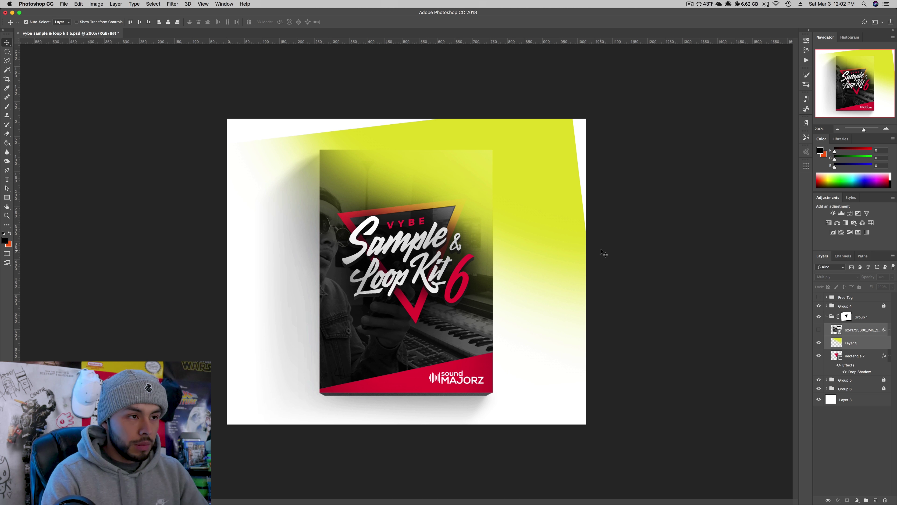
Sample Layer 5's solid yellow-green as the foreground colour and delete Layer 5.
key("u")
key("i")
left_click(548, 123)
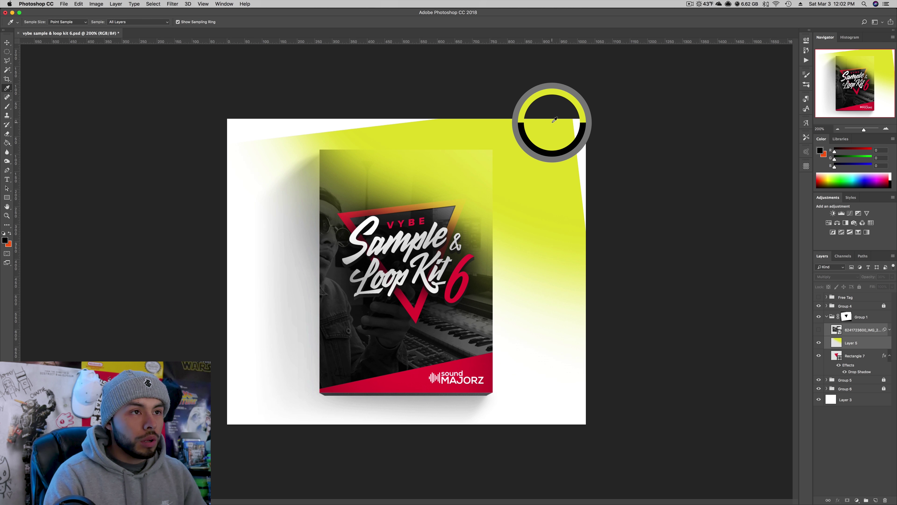
left_click(856, 343)
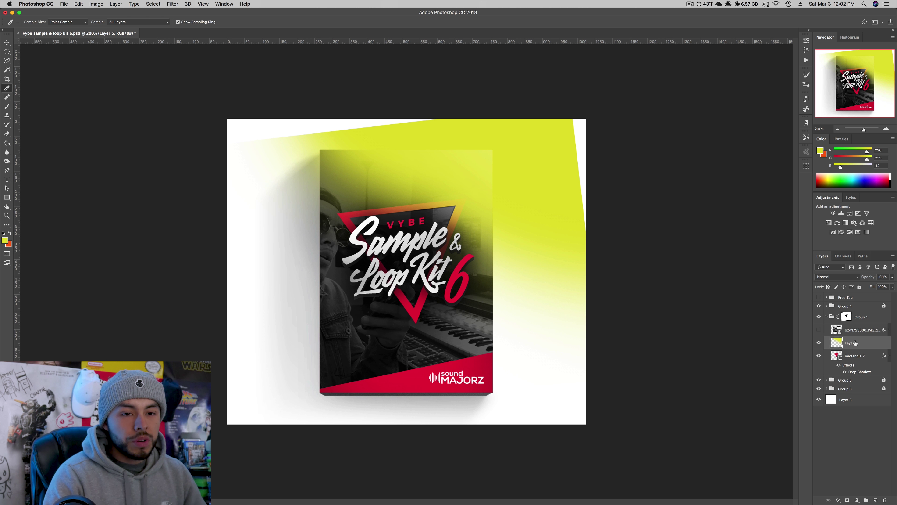
key("Delete")
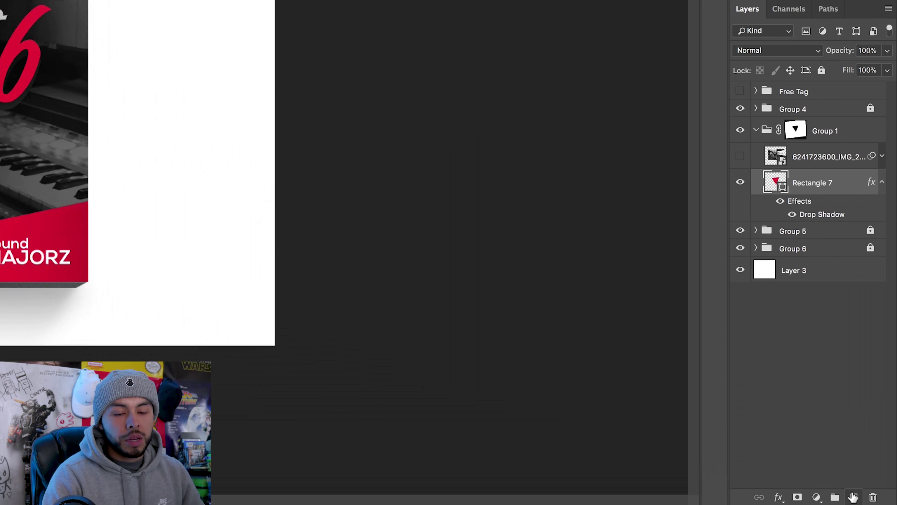
Add a new empty layer directly above Rectangle 7 and make it a clipping mask on the triangle.
left_click(856, 497)
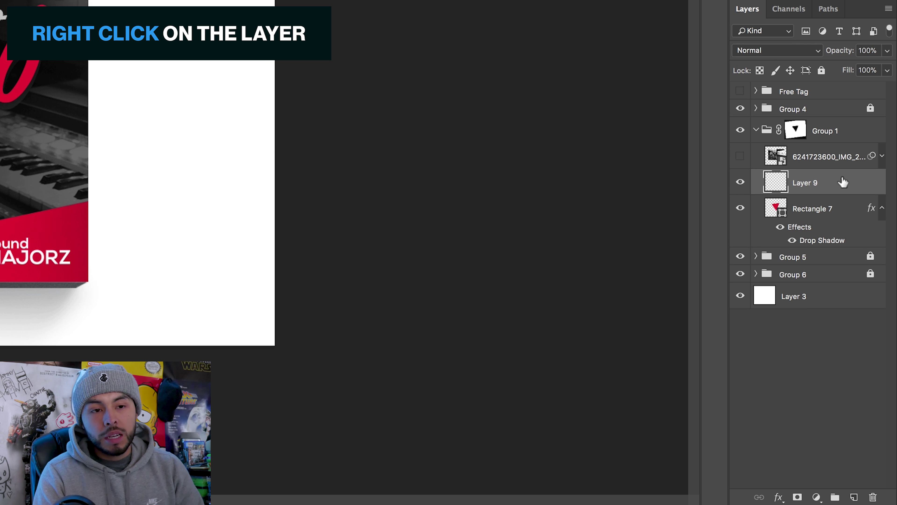
right_click(843, 182)
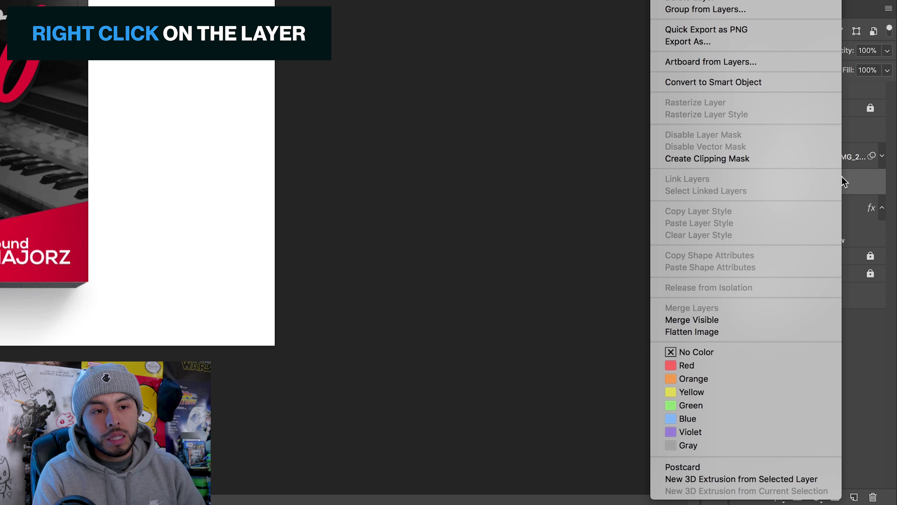
left_click(805, 158)
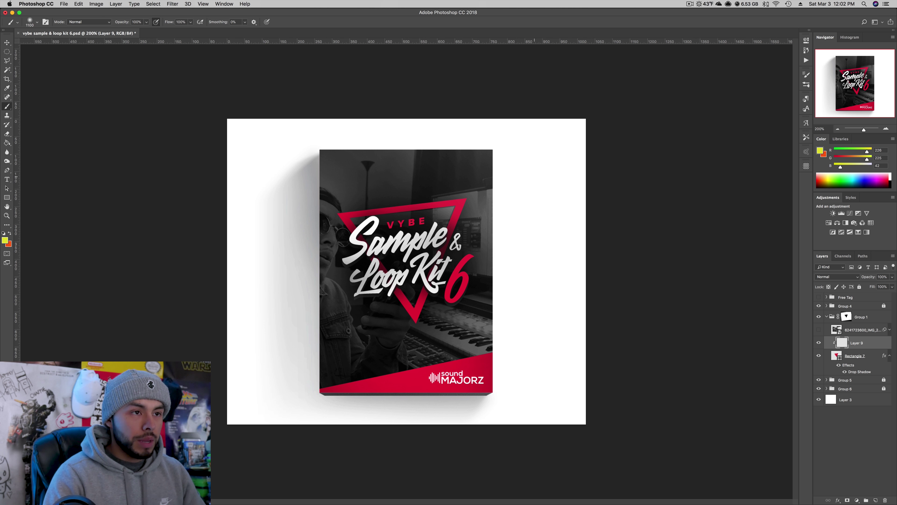
Paint yellow-green over the triangle's upper-right corner with a soft 1000 px brush at 0% hardness, and reduce the brush size.
right_click(537, 177)
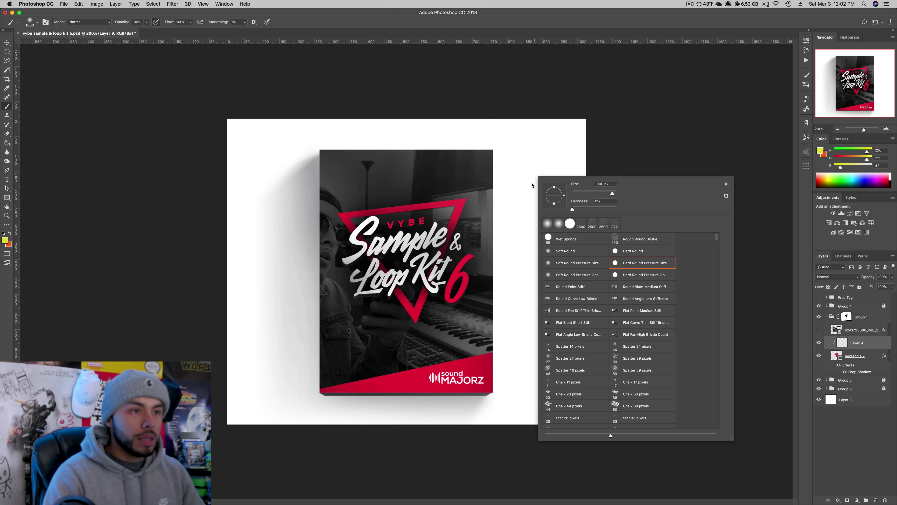
left_click(496, 17)
left_click(561, 129)
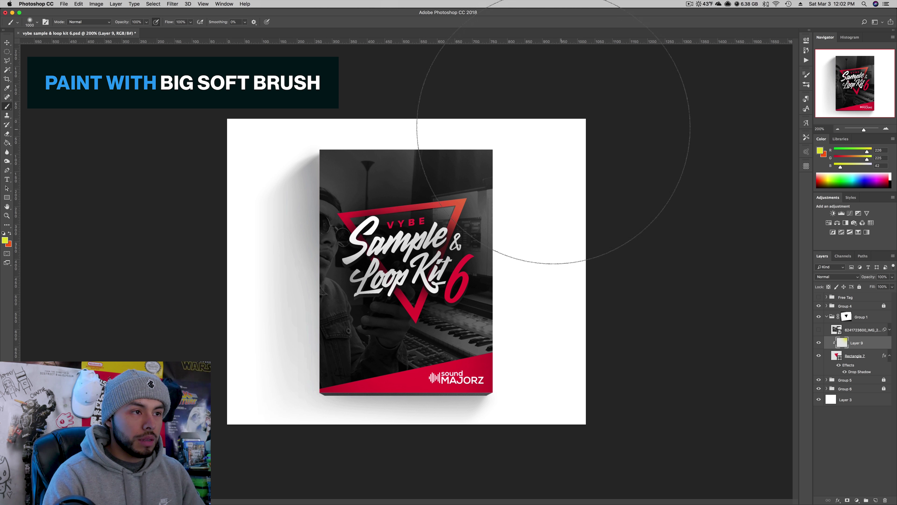
mouse_move(554, 126)
left_mouse_down()
mouse_move(541, 127)
mouse_move(547, 134)
mouse_move(699, 141)
mouse_move(615, 149)
left_mouse_up()
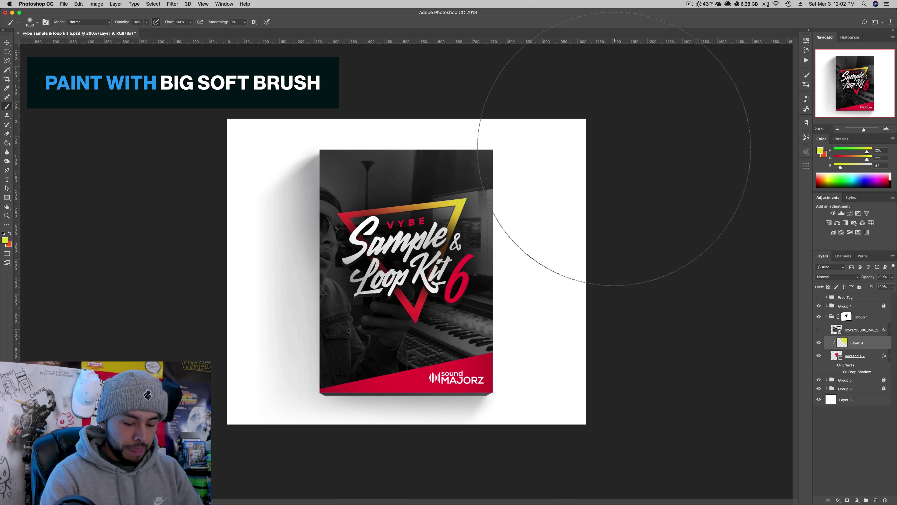
key("bracketleft")
key("bracketleft")
key("bracketleft")
key("bracketleft")
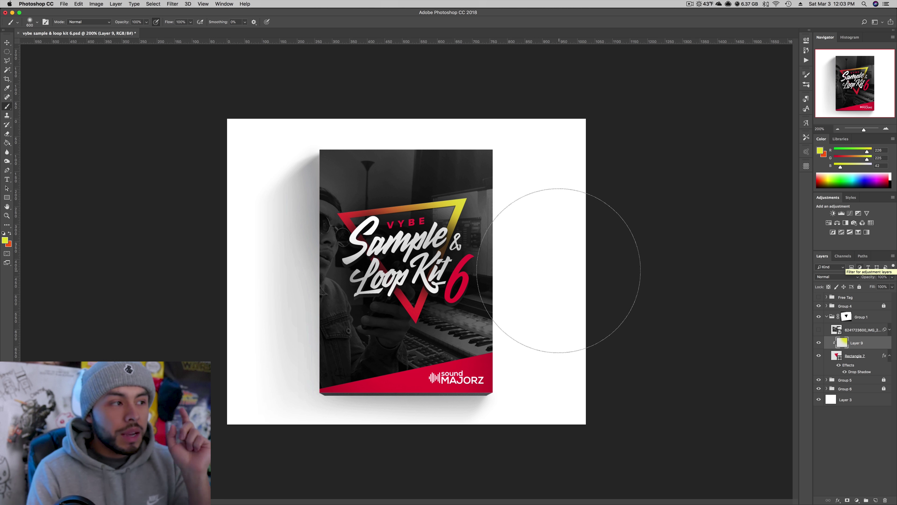
Expand the photo layer's smart filter list and clear the layer style of the photo layer.
left_click(859, 330)
left_click(889, 329)
right_click(854, 332)
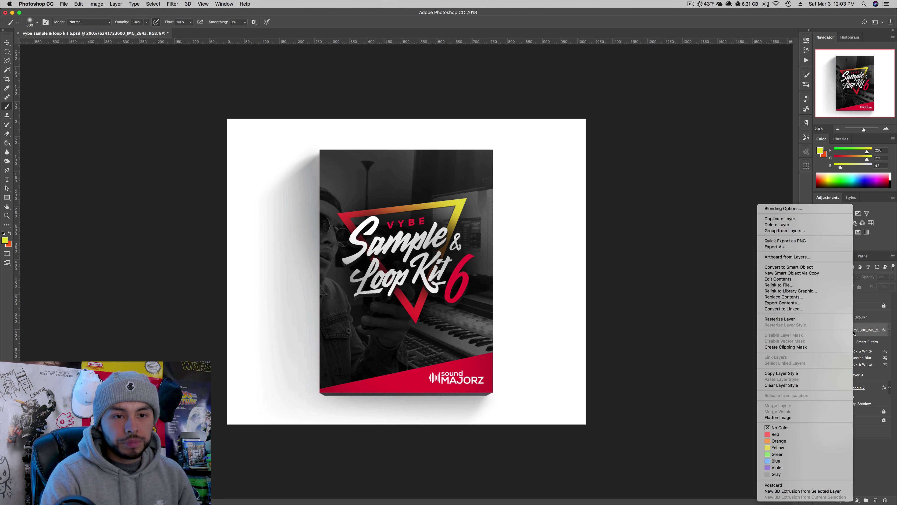
left_click(860, 335)
right_click(859, 332)
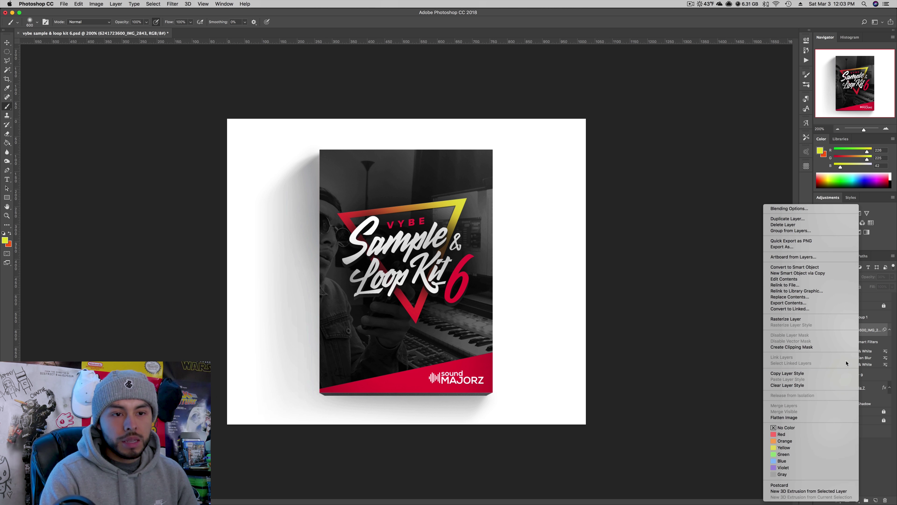
left_click(822, 386)
Show the photo layer, turn off all its smart filters and collapse the filter list.
left_click(819, 330)
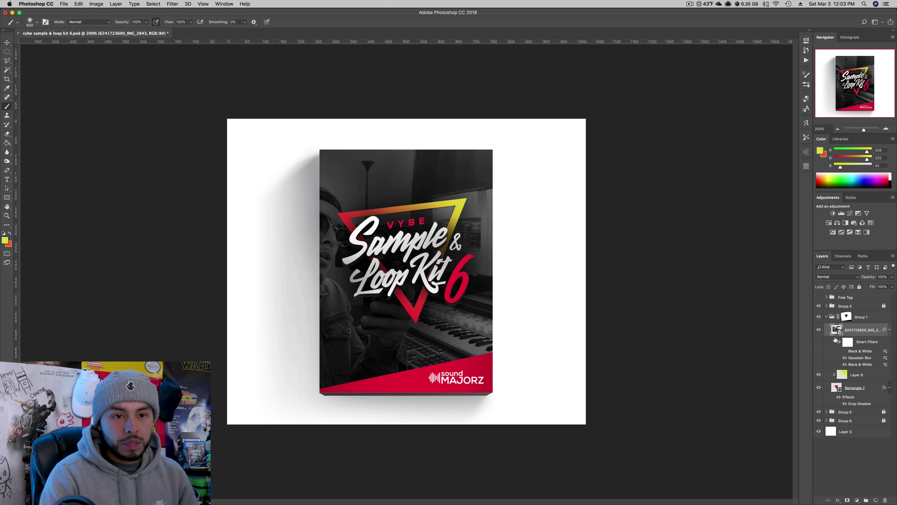
left_click(839, 341)
left_click(889, 330)
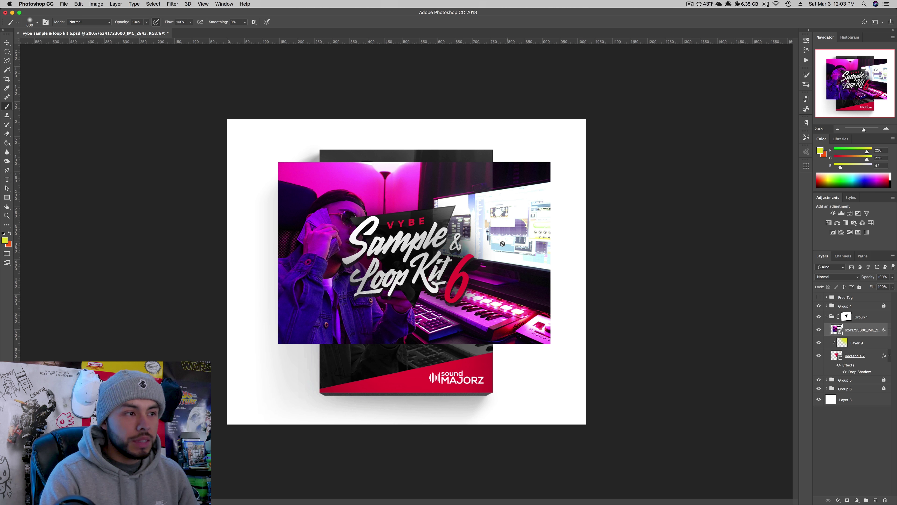
Hide Group 4, and move the photo layer above Group 1 and back into the group.
left_click(819, 306)
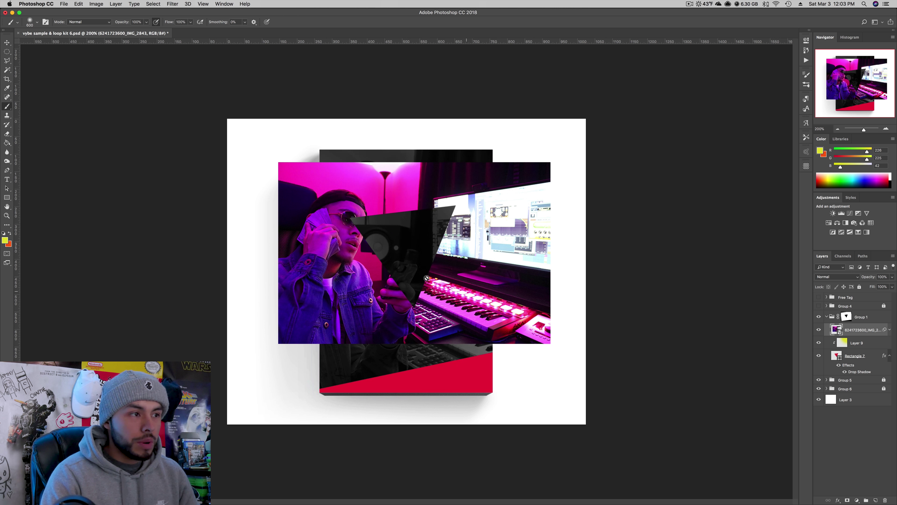
left_click_drag(857, 328, 860, 312)
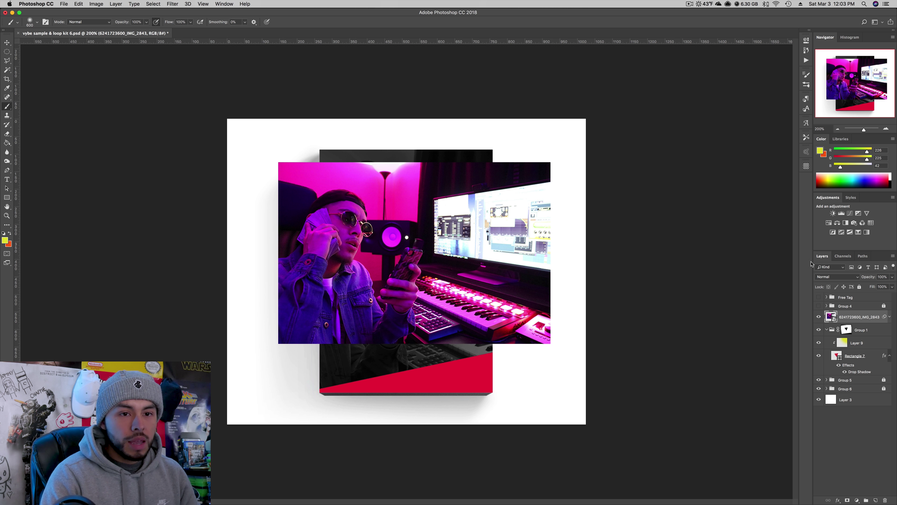
key("super+bracketleft")
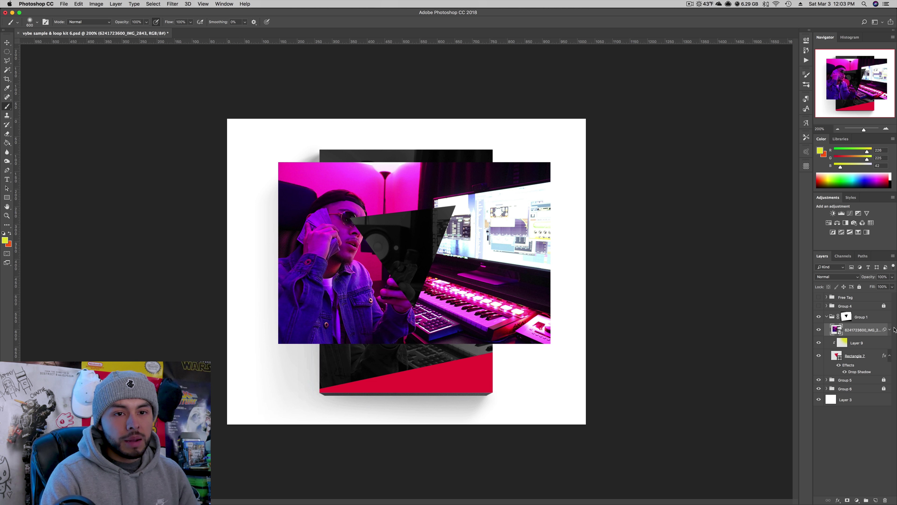
Turn the photo's smart filters back on as a whole and disable its existing Gaussian Blur and Black & White filters individually.
left_click(890, 329)
left_click(839, 342)
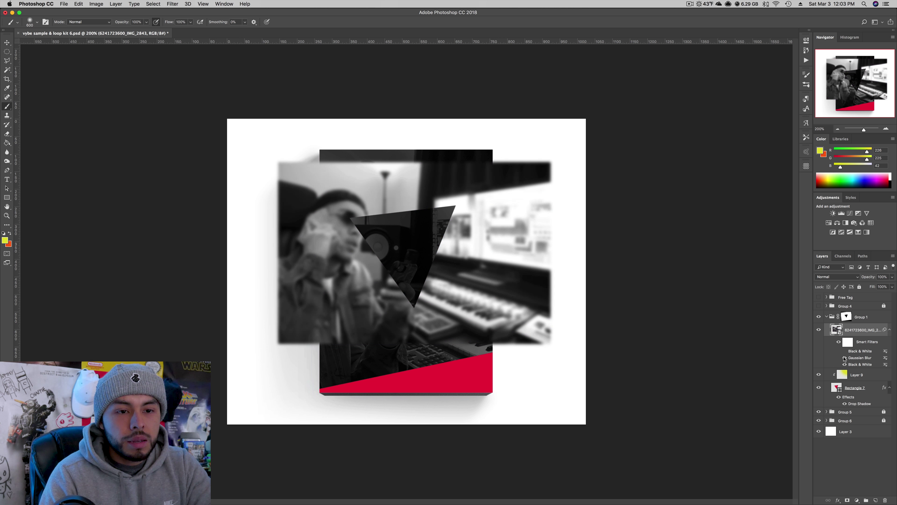
left_click(845, 358)
left_click(844, 365)
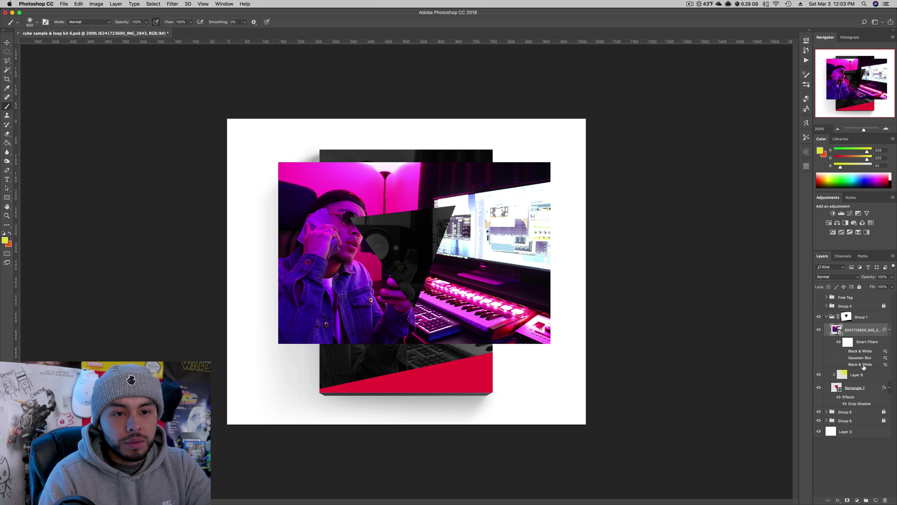
Apply a Black & White adjustment with the Default preset to the photo layer.
left_click(96, 4)
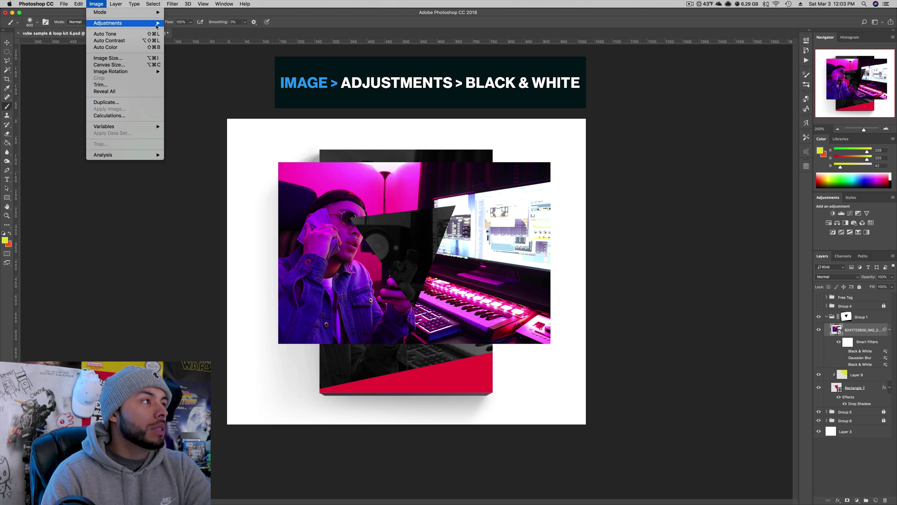
mouse_move(155, 23)
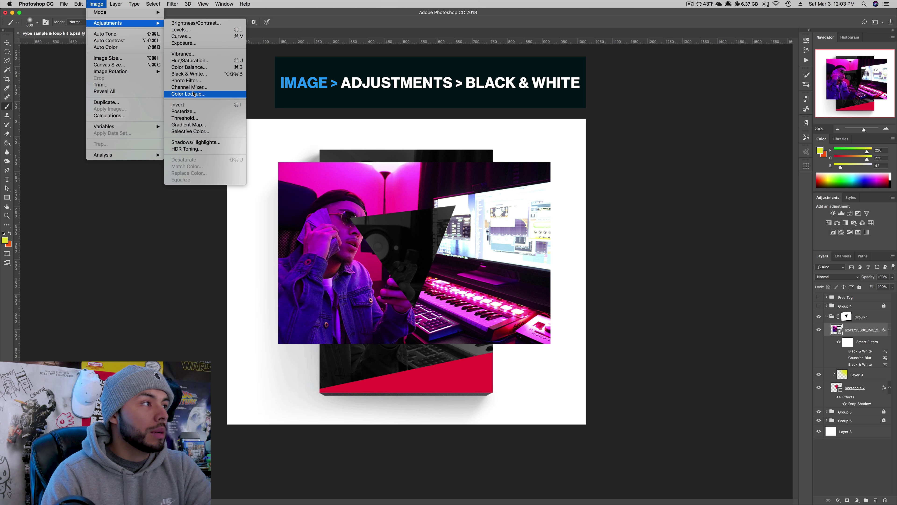
left_click(197, 77)
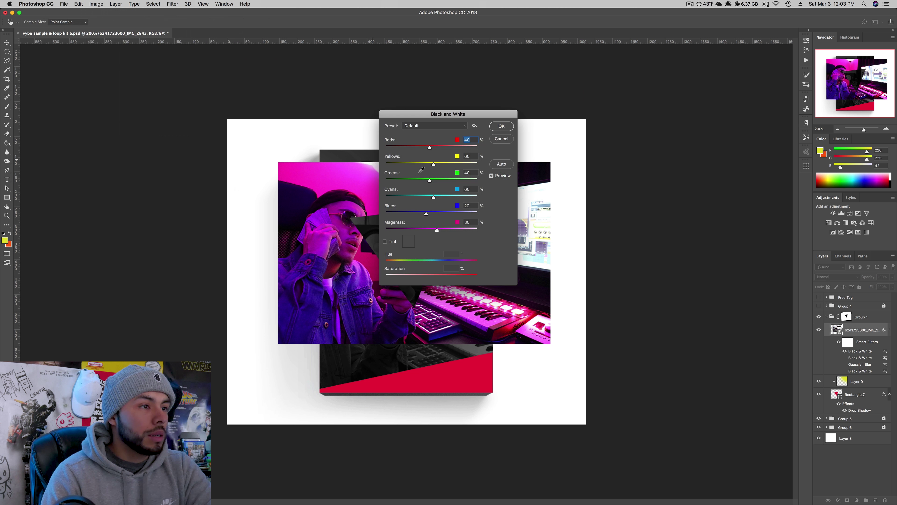
key("Return")
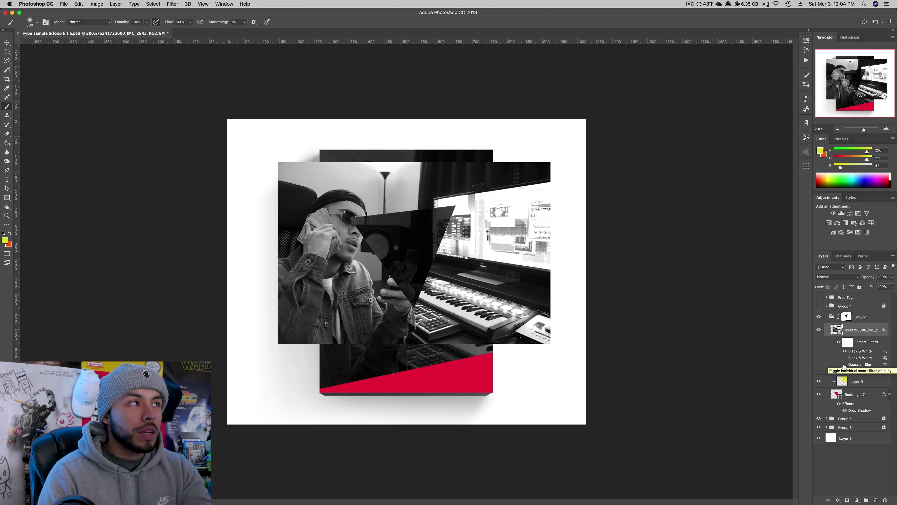
Apply a Gaussian Blur with a radius of 6.8 pixels to the photo layer and collapse its filter list.
left_click(173, 4)
mouse_move(211, 93)
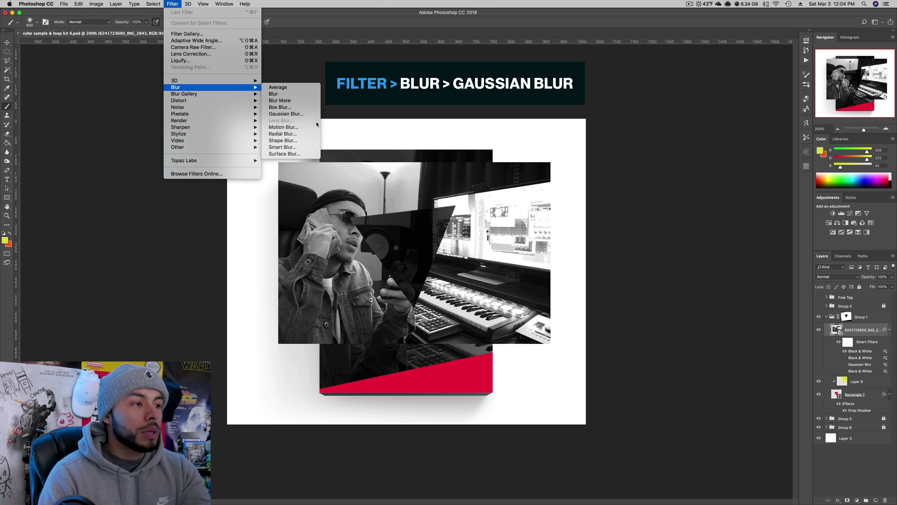
left_click(287, 113)
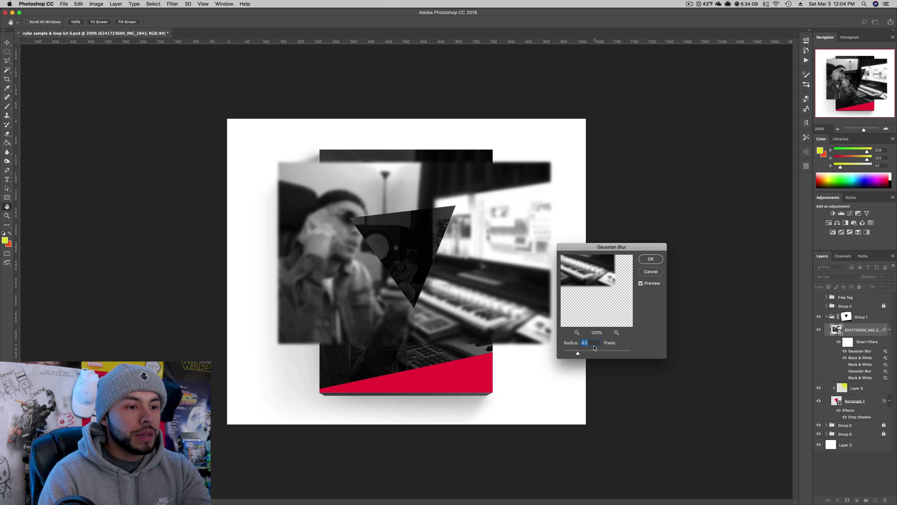
left_click_drag(582, 352, 584, 354)
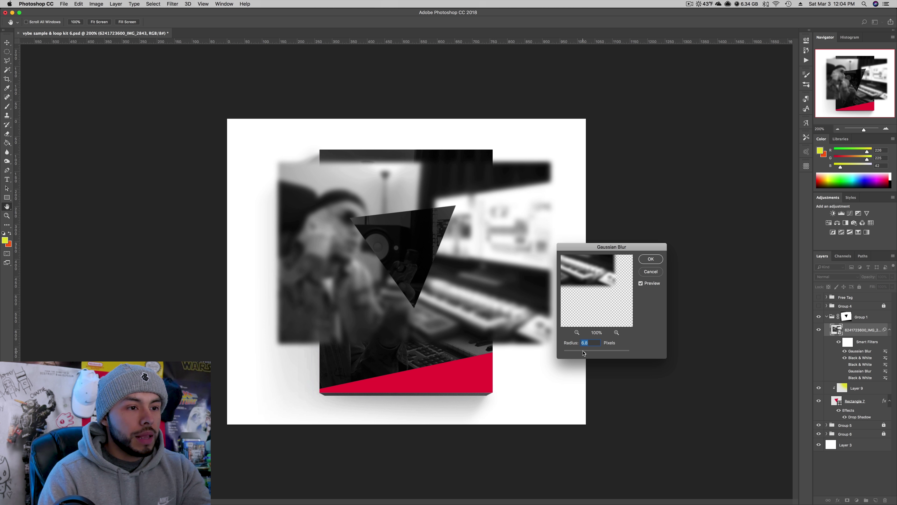
left_click(651, 259)
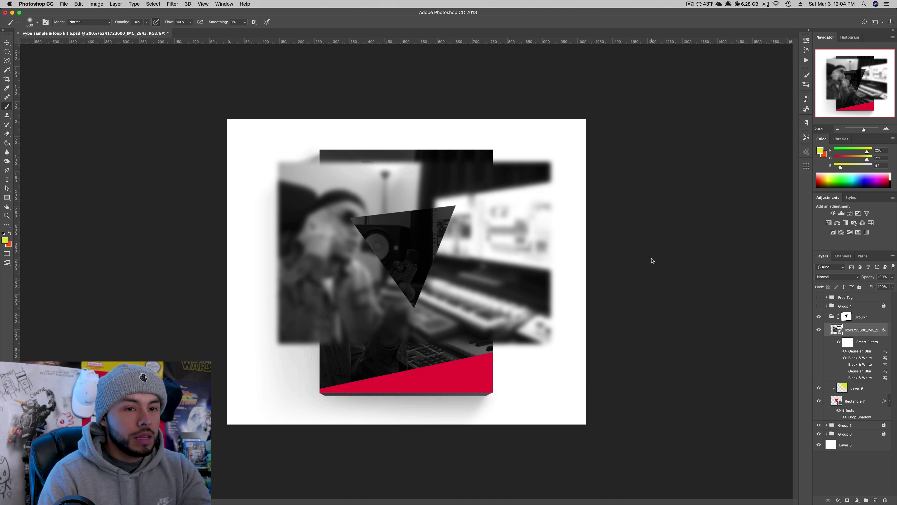
left_click(889, 330)
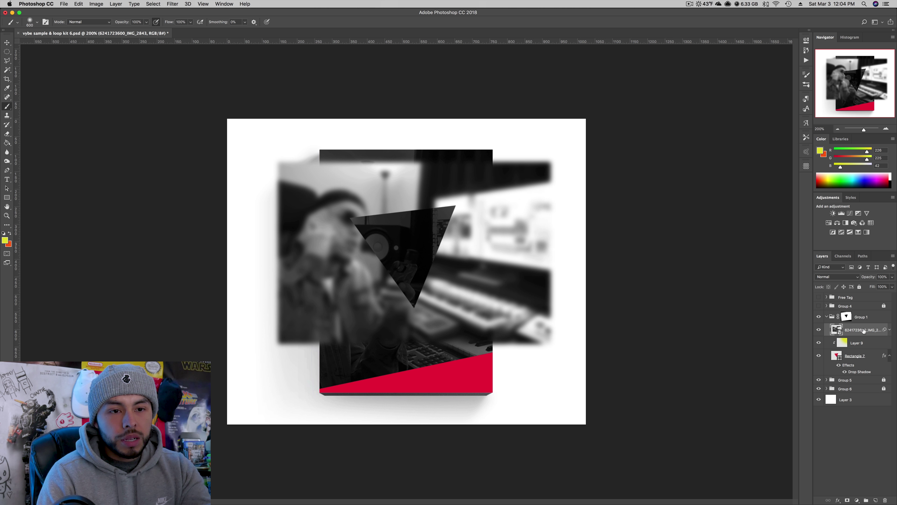
Clip the blurred black-and-white photo layer to the layers beneath it in Group 1 with a clipping mask.
left_click_drag(863, 331, 855, 345)
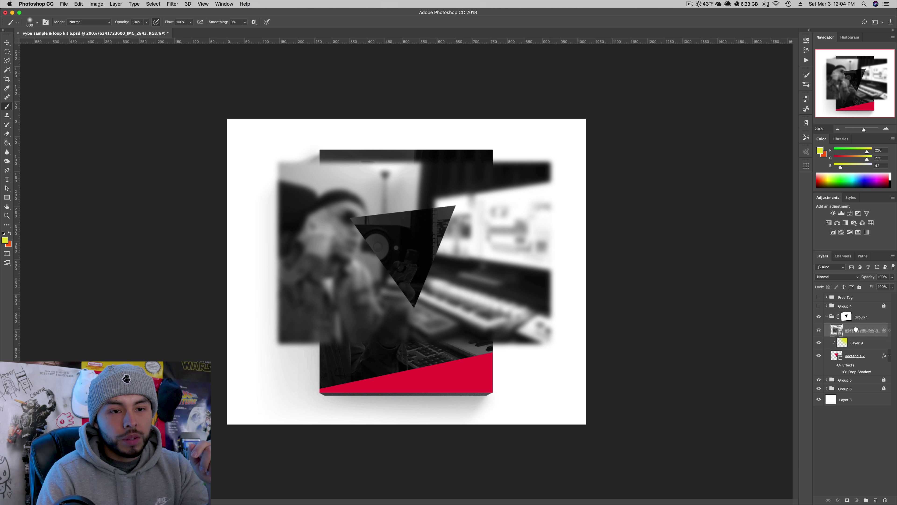
right_click(858, 333)
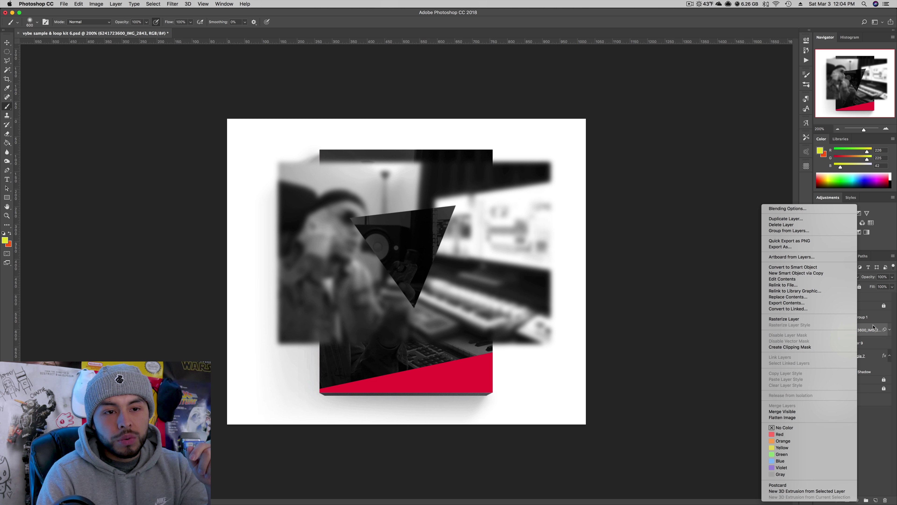
left_click(839, 346)
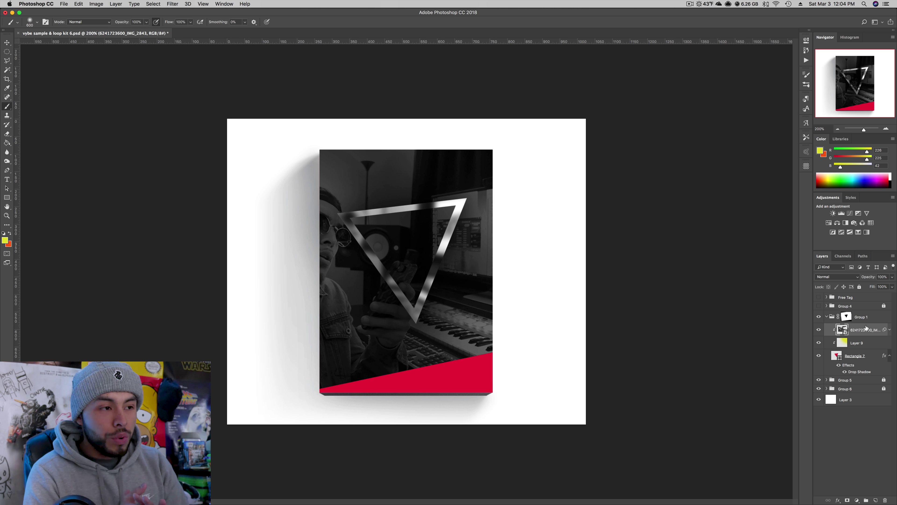
Set the clipped photo layer's blend mode to Multiply and lower its opacity to 39%.
left_click(837, 276)
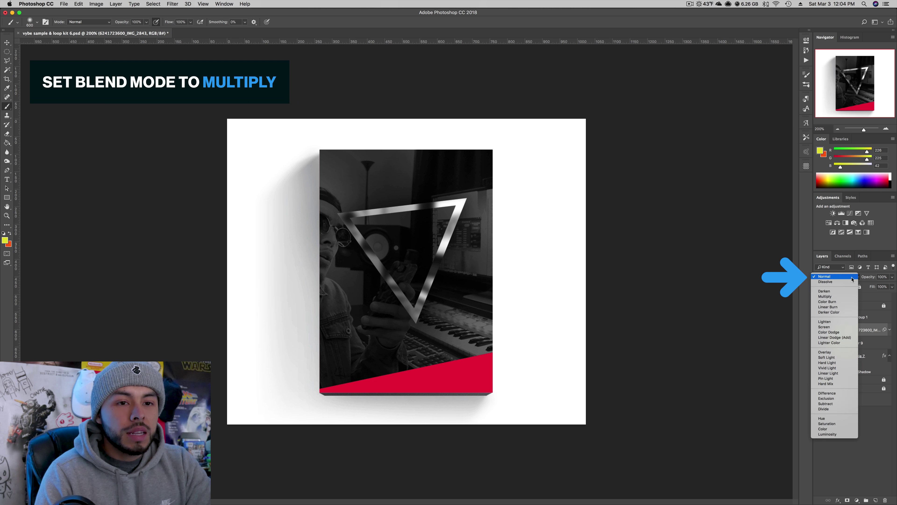
left_click(839, 296)
left_click(886, 275)
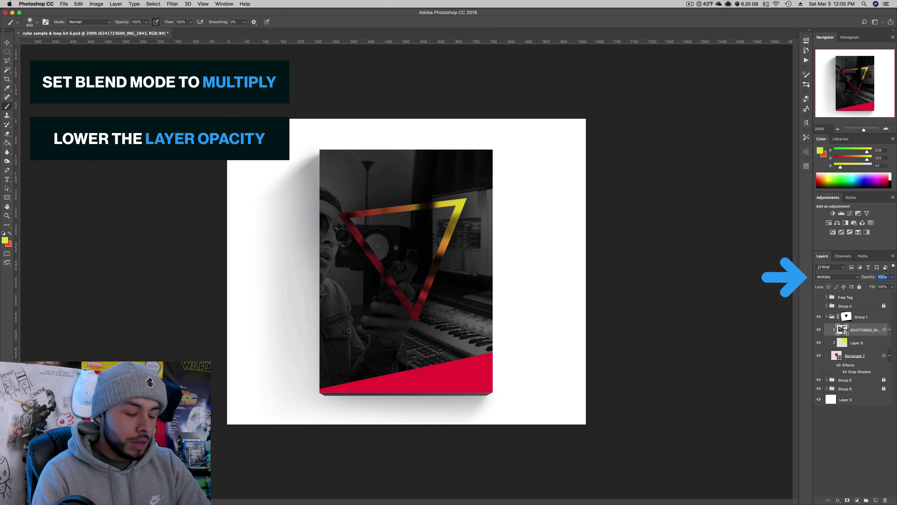
type("35")
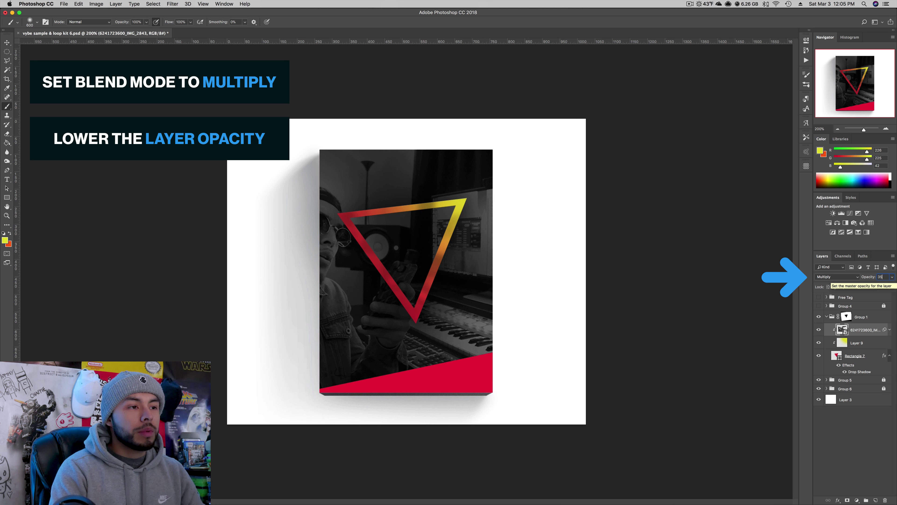
key("Return")
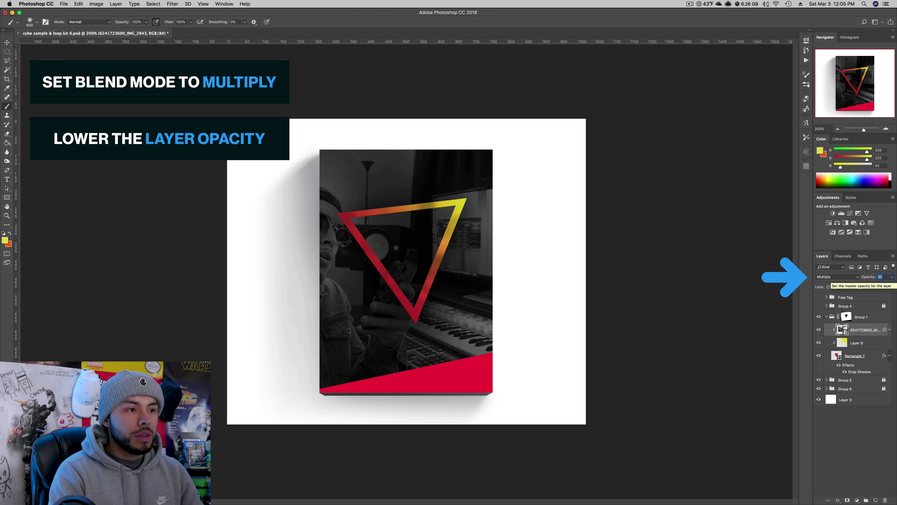
type("40")
key("Return")
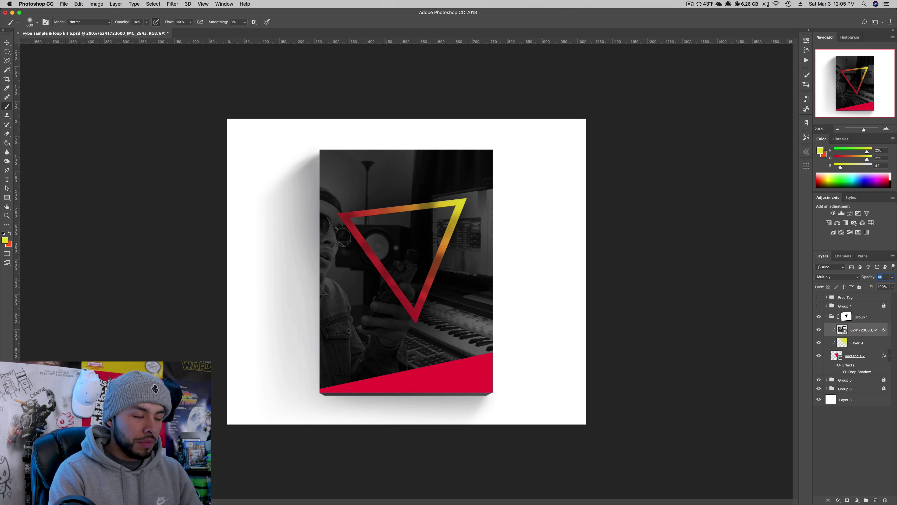
key("Return")
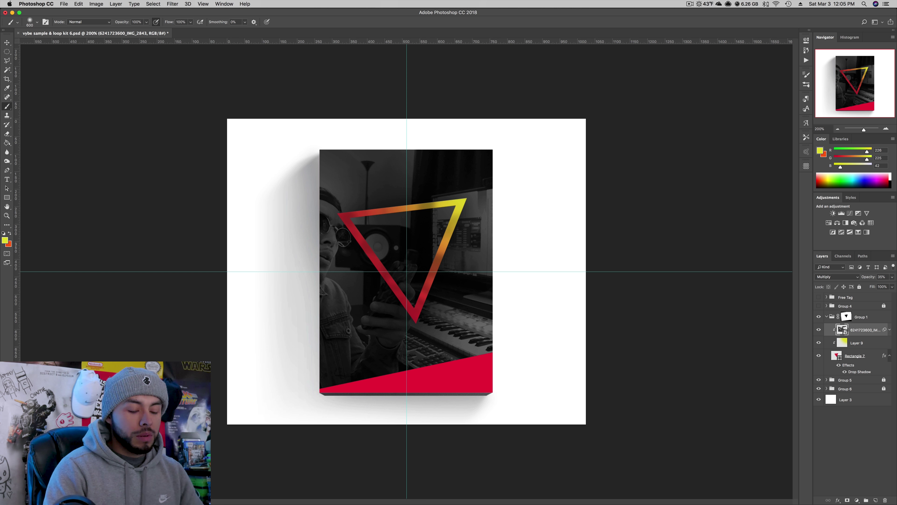
Hide the guides and show Group 4 again, toggling its visibility to compare the cover with and without the lettering.
key("super+semicolon")
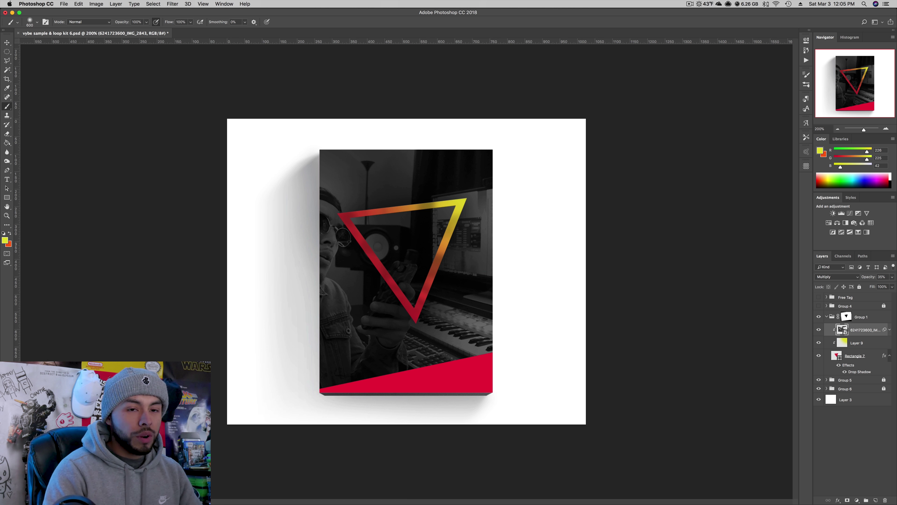
left_click(818, 306)
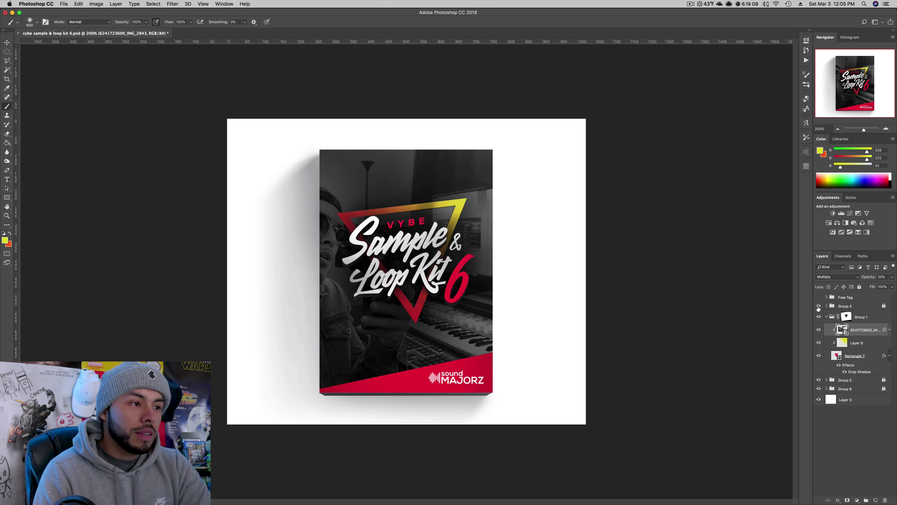
left_click(819, 306)
left_click(819, 306)
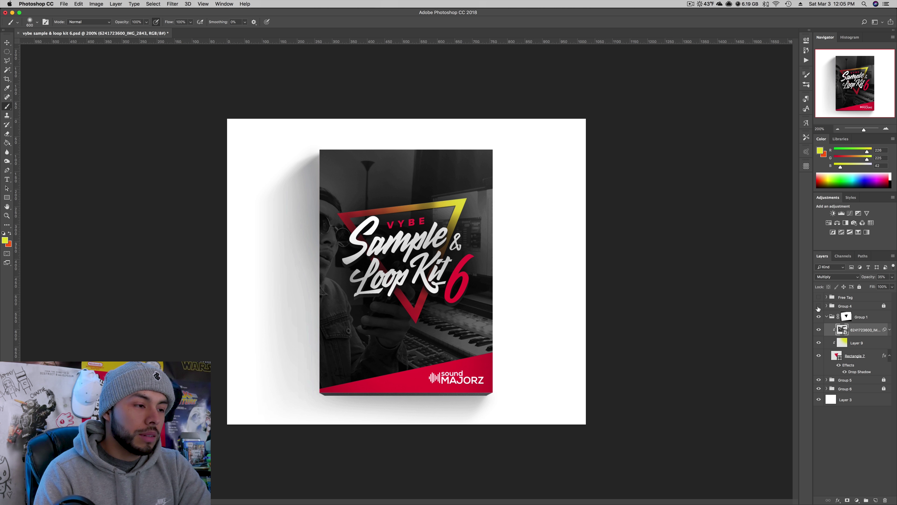
left_click(819, 306)
left_click(819, 306)
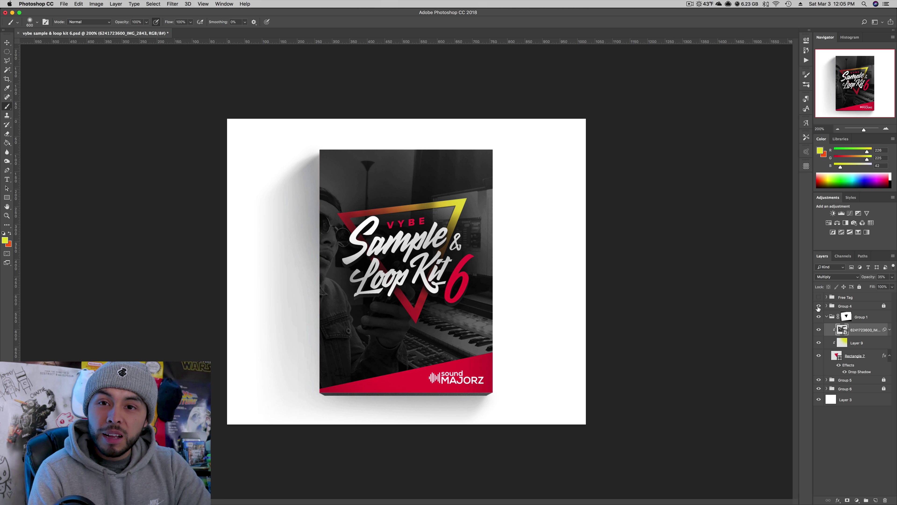